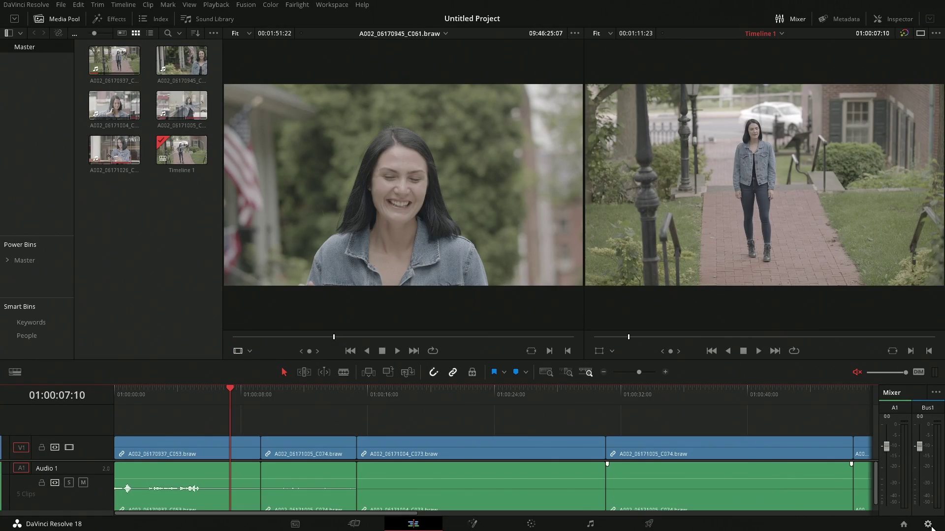
Set Color science to DaVinci YRGB Color Managed and save the project settings.
click(530, 110)
click(532, 132)
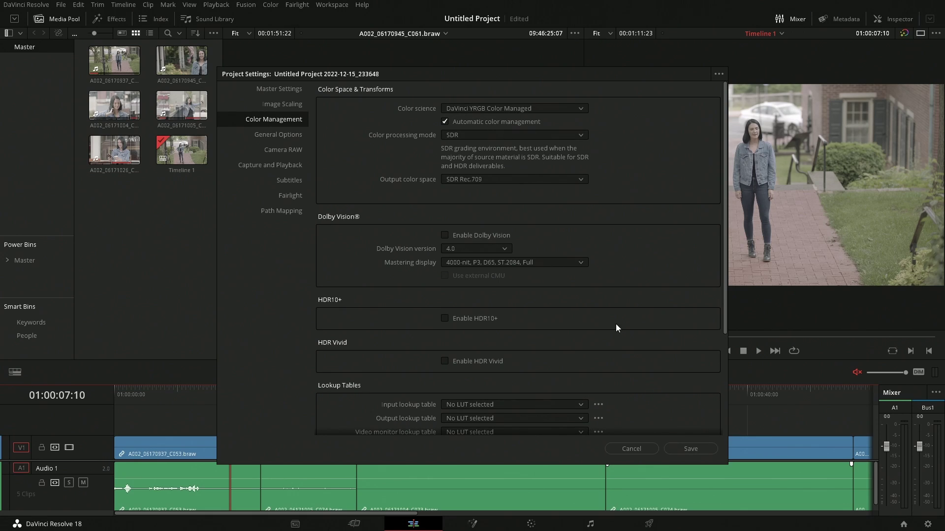
click(691, 449)
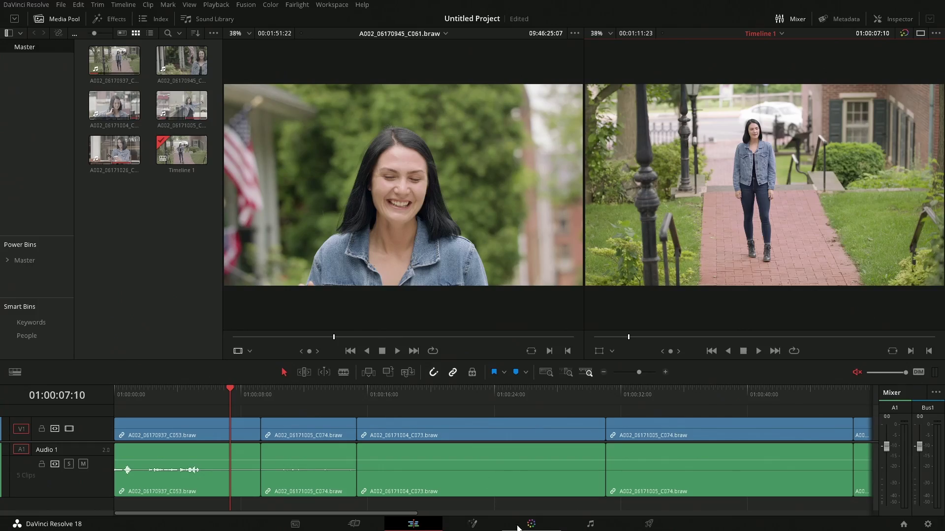
On the Color page, try Color Space Transform on node 01, then undo it, leaving the node empty.
click(531, 524)
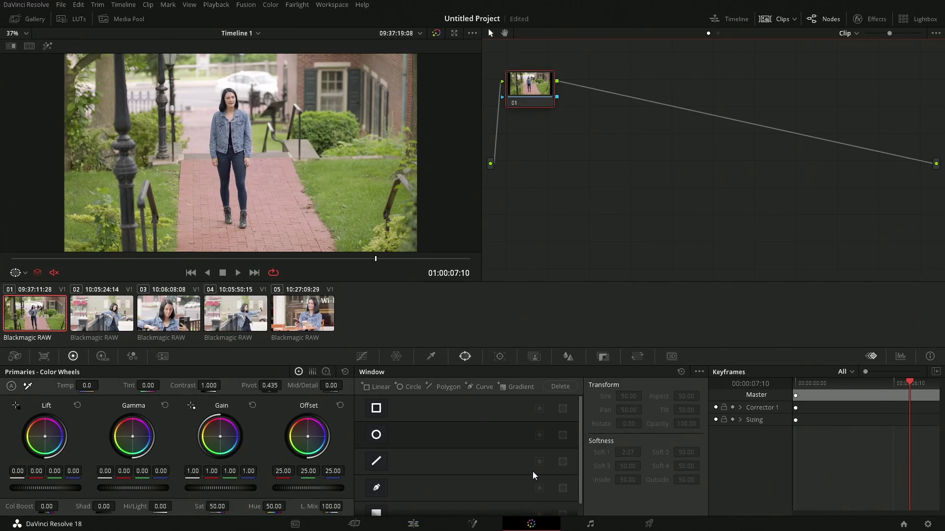
click(862, 21)
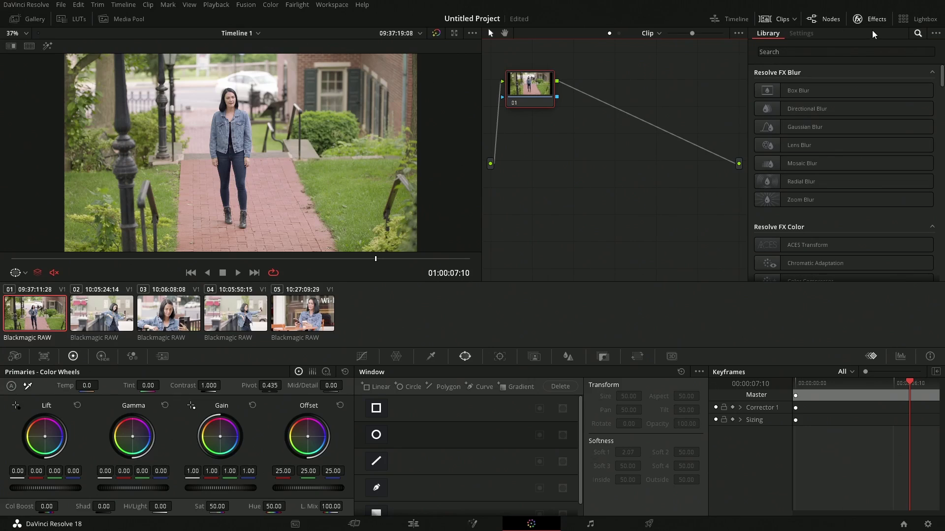
click(801, 52)
text(col)
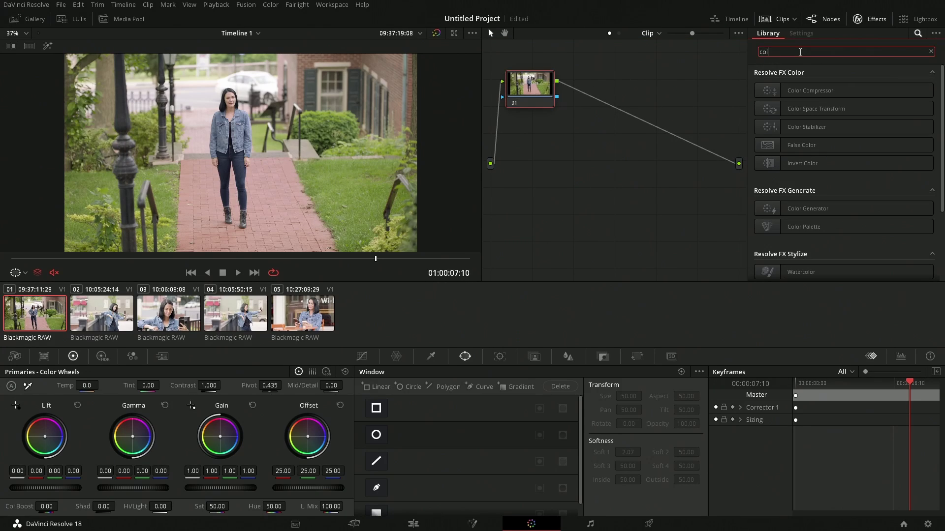
drag(798, 114, 532, 86)
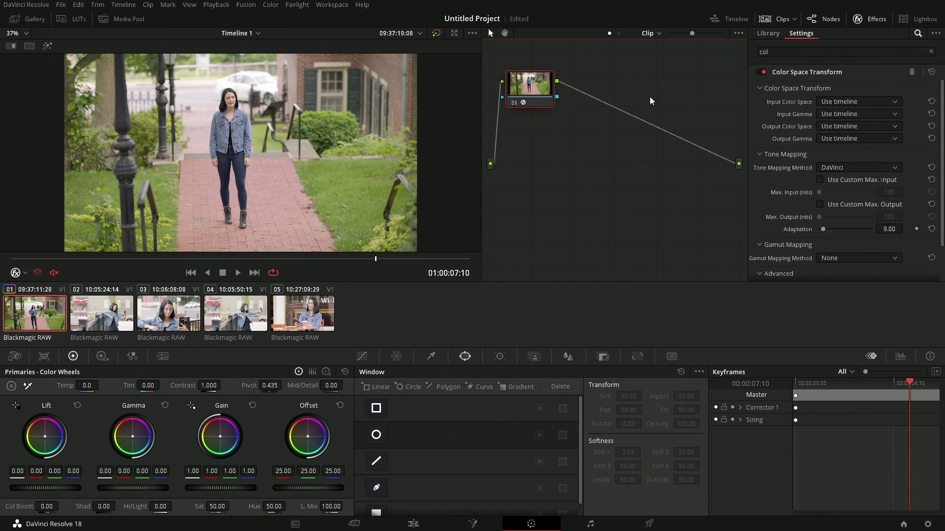
key(ctrl+z)
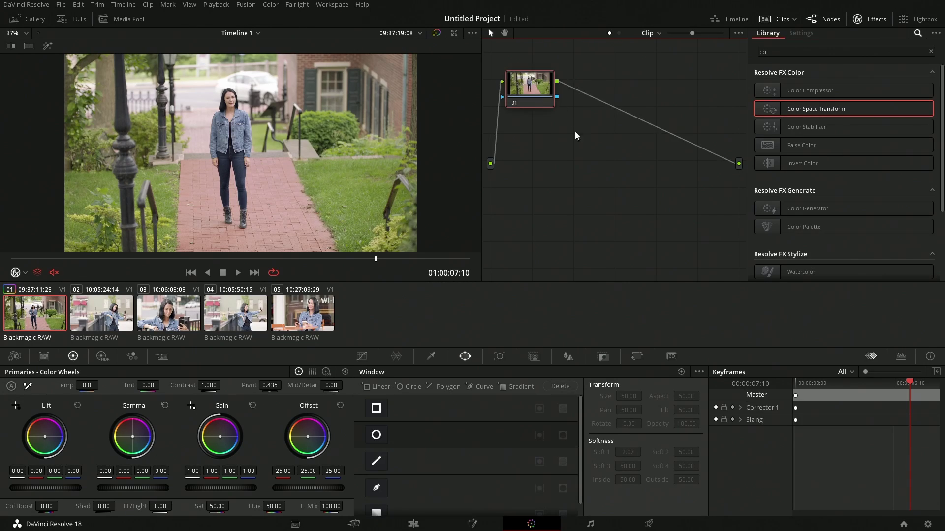
click(872, 21)
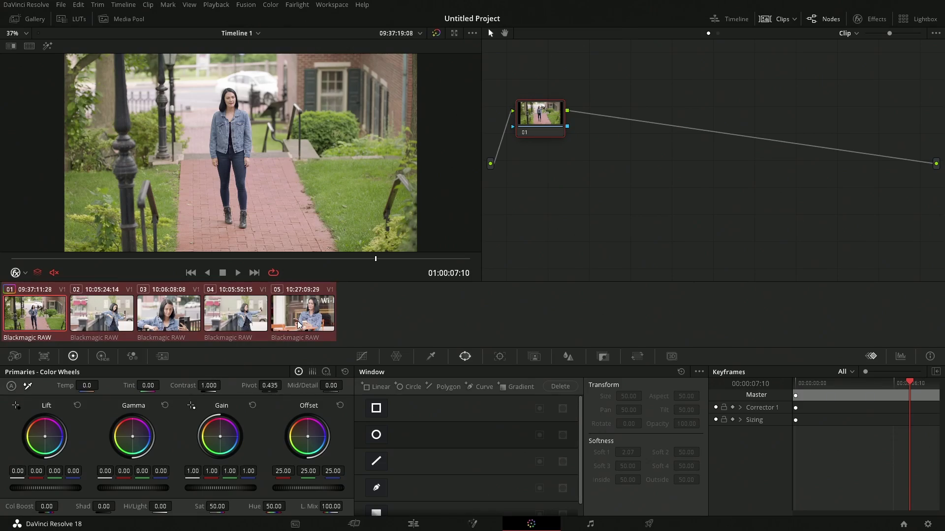
right_click(299, 324)
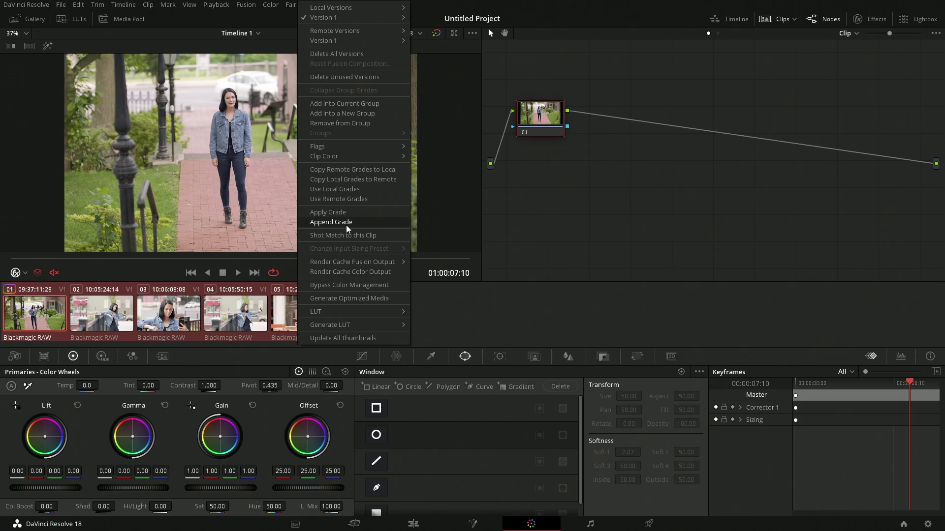
click(355, 198)
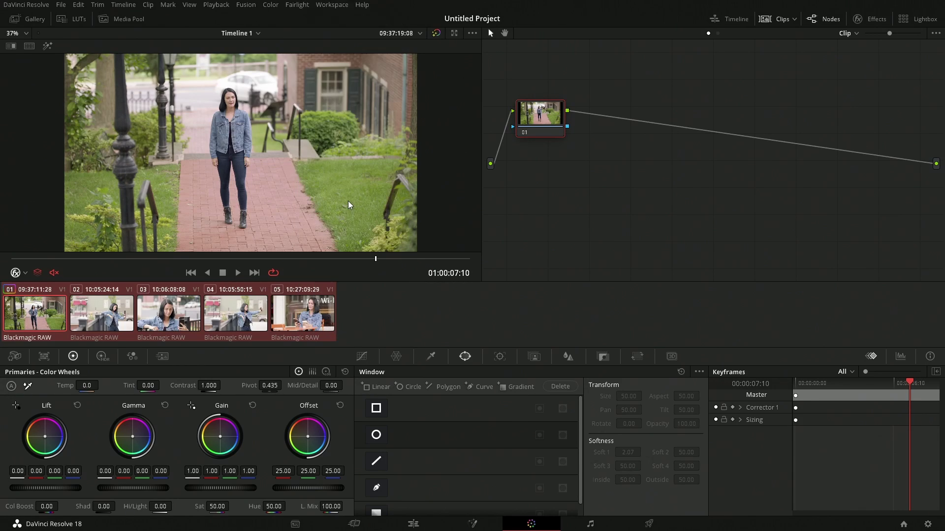
click(120, 319)
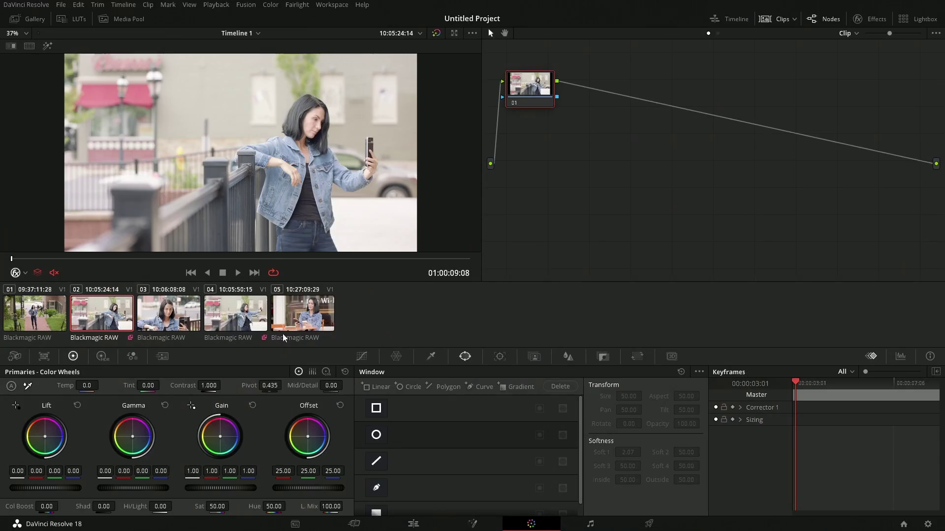
Push the Offset wheel toward blue on clips 02 and 04 and toward green on clip 01.
drag(307, 437, 317, 439)
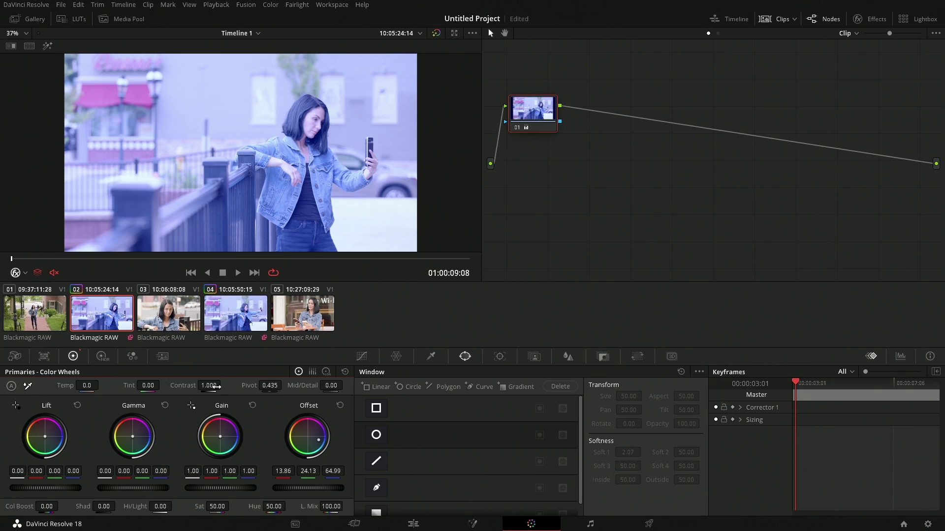
click(241, 310)
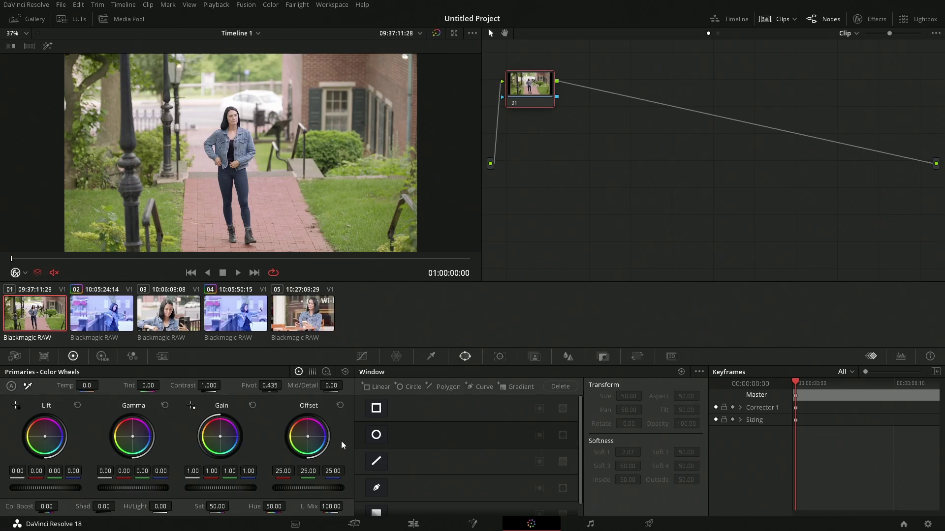
drag(309, 440, 320, 422)
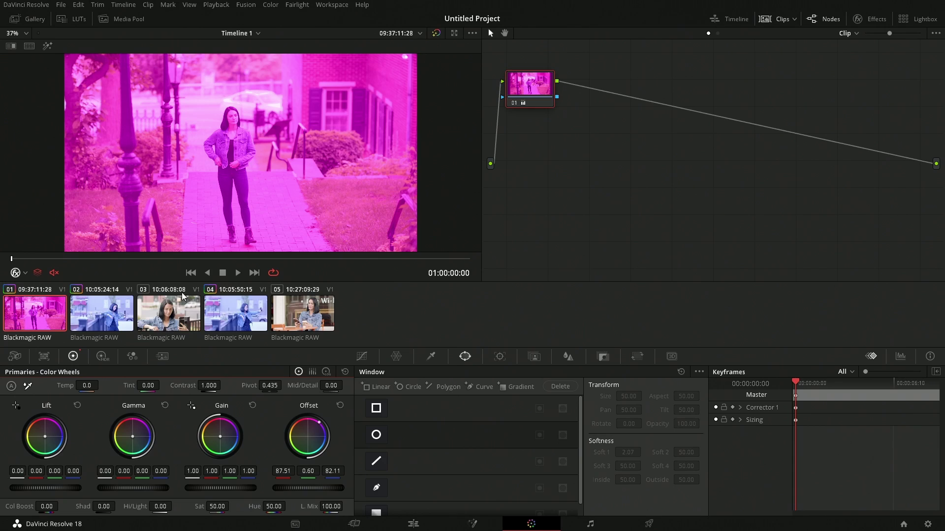
click(188, 319)
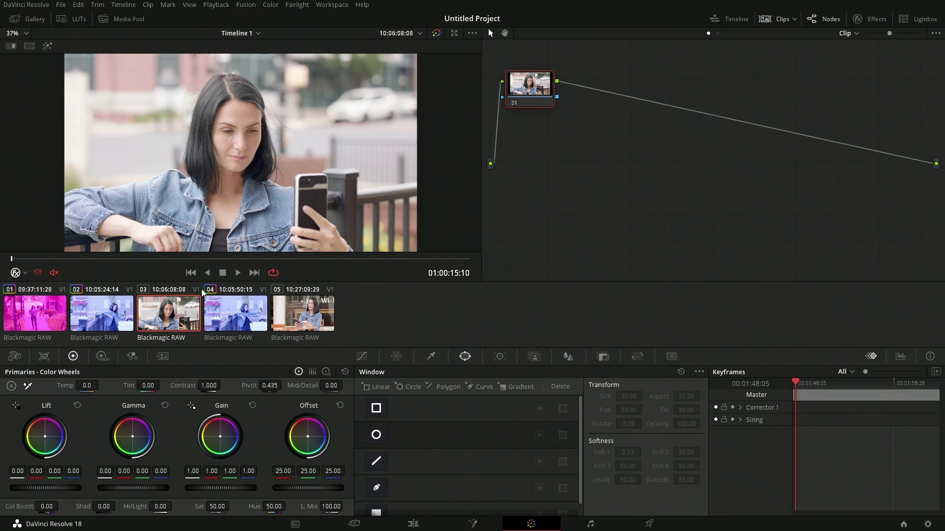
click(37, 321)
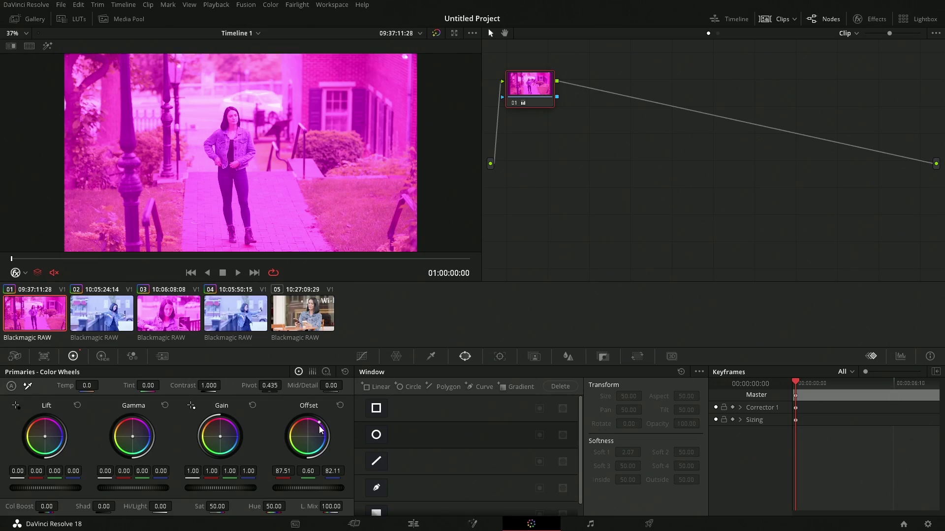
drag(320, 430, 322, 444)
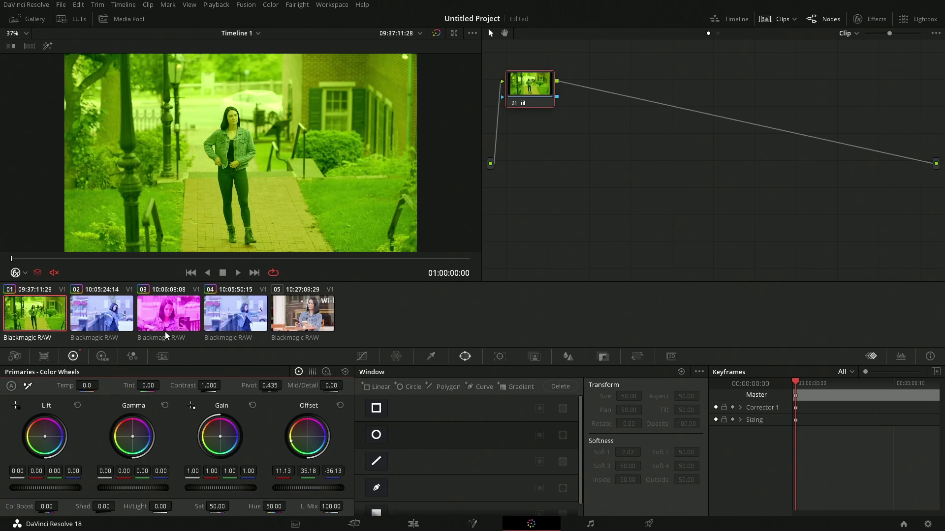
Reset clip 03's grade to neutral, then select clips 03 and 05 together.
click(186, 314)
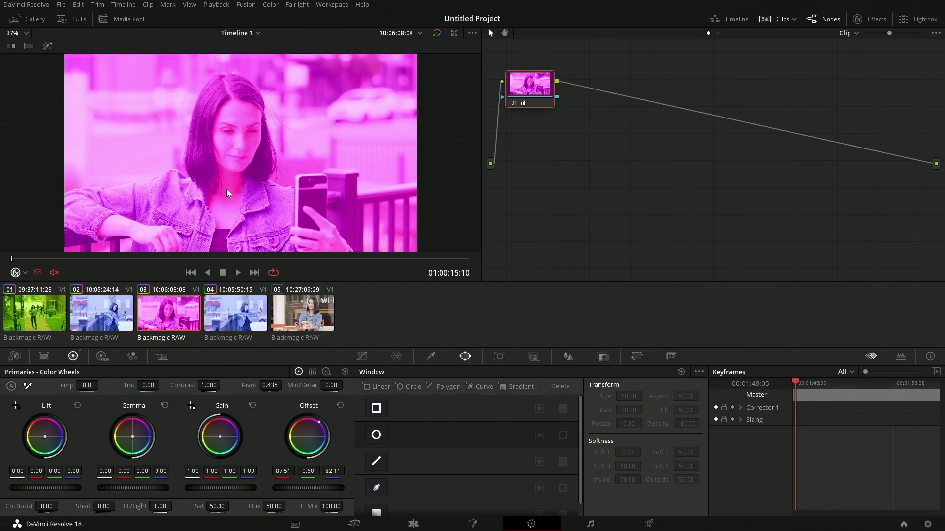
click(620, 119)
key(shift+Home)
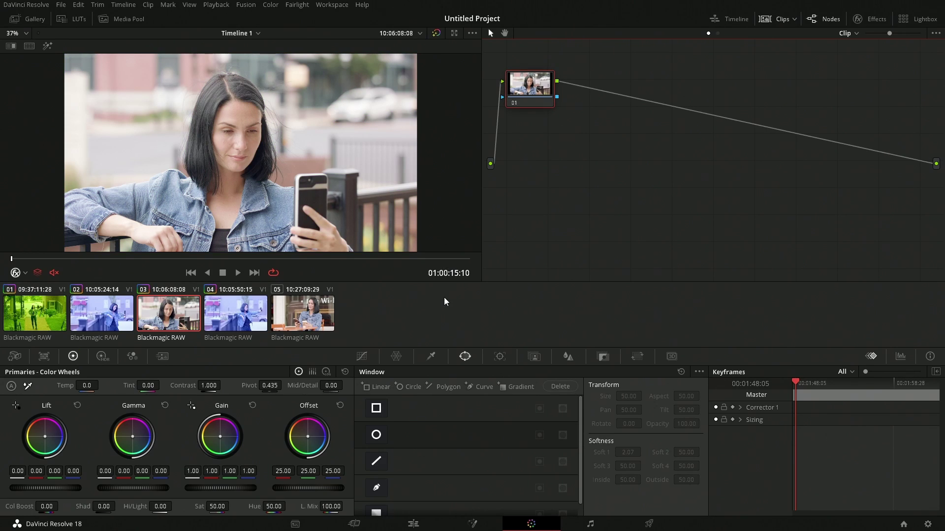
click(201, 321)
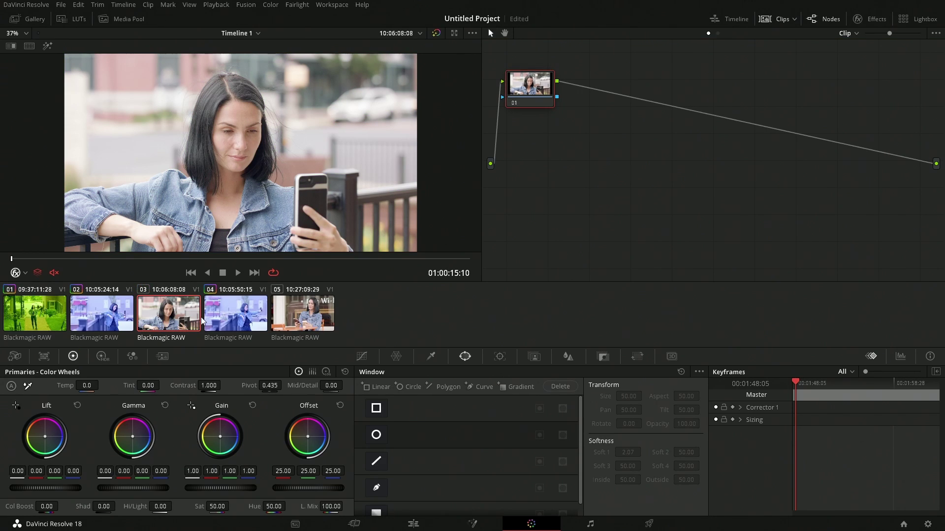
click(314, 323)
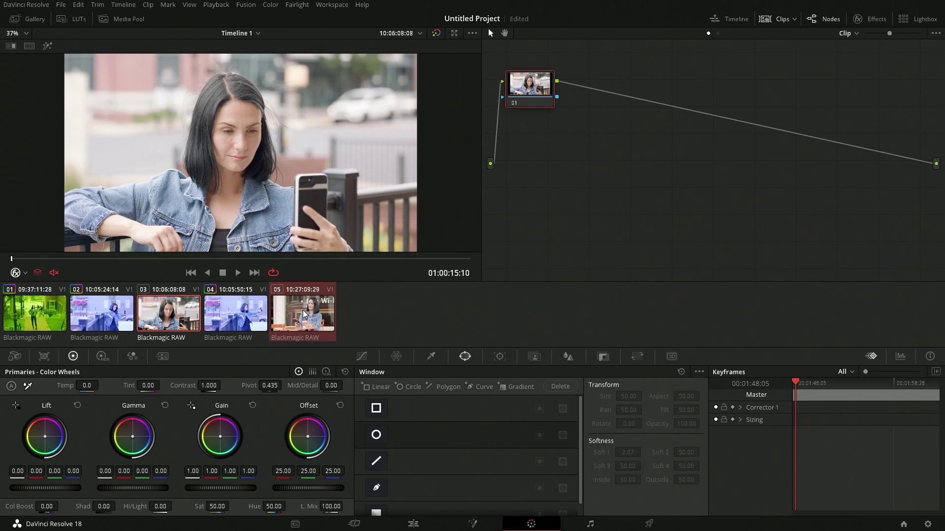
Add clips 03 and 05 into a new group named Group 1, then check clips 04 and 03.
right_click(304, 315)
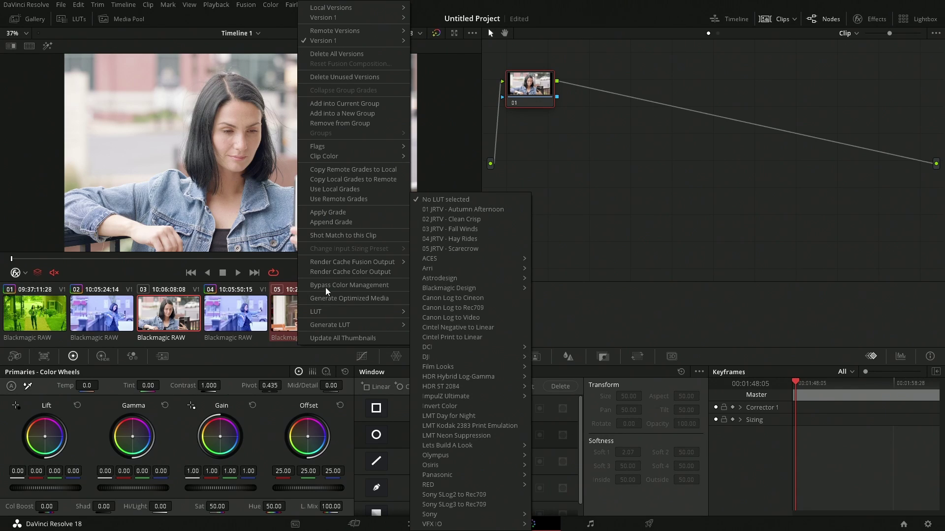
click(334, 115)
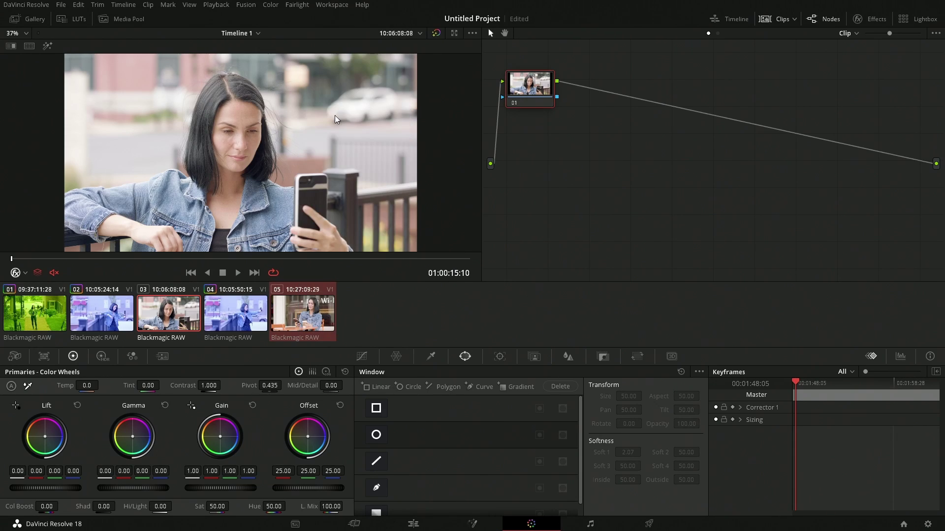
click(535, 263)
click(232, 333)
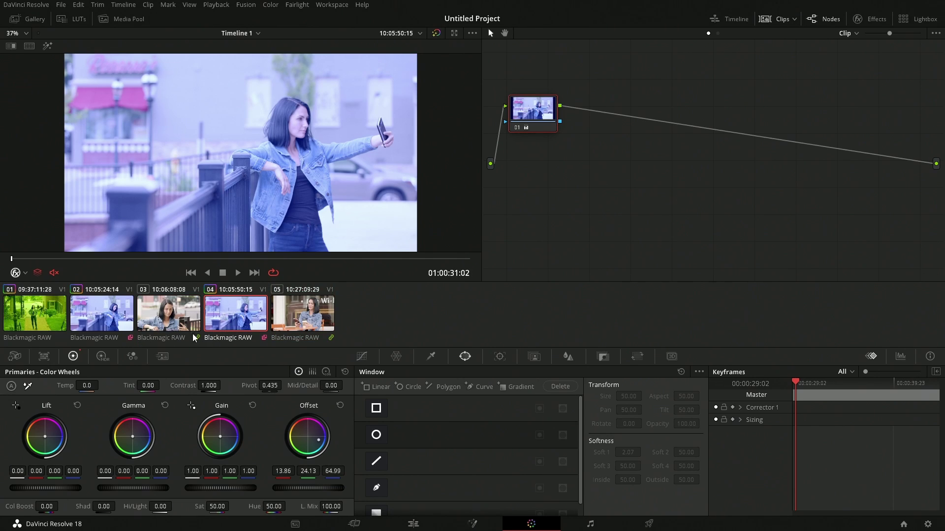
click(176, 323)
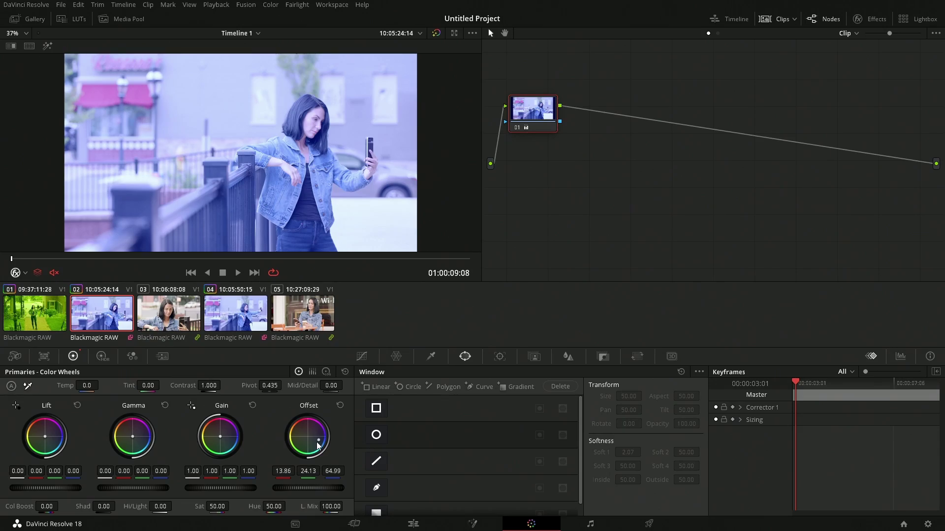
mouse_move(318, 446)
mouse_down()
mouse_move(310, 439)
mouse_move(321, 434)
mouse_move(314, 439)
mouse_up()
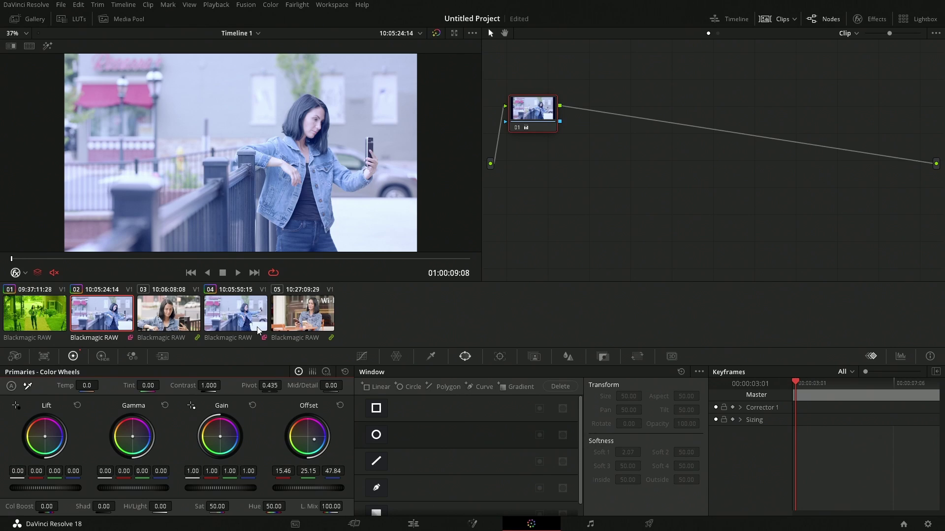
click(165, 327)
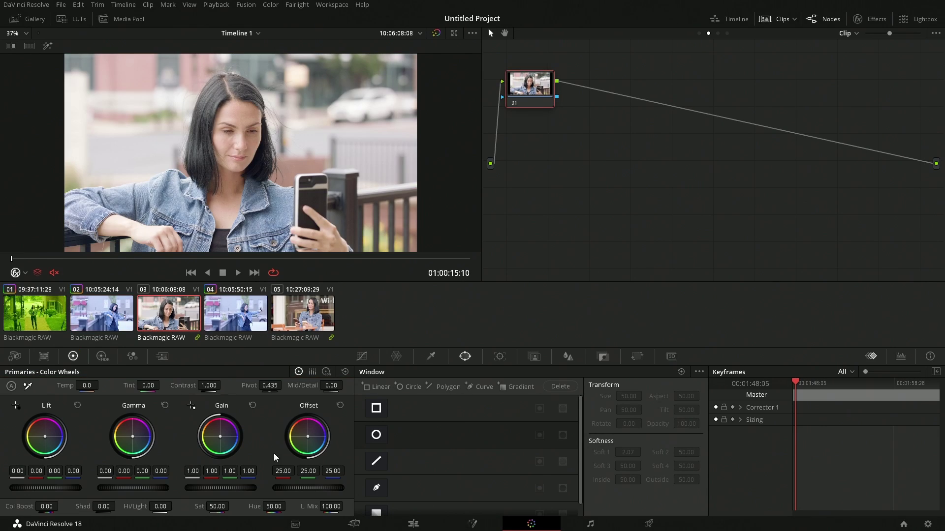
drag(312, 440, 332, 447)
click(310, 324)
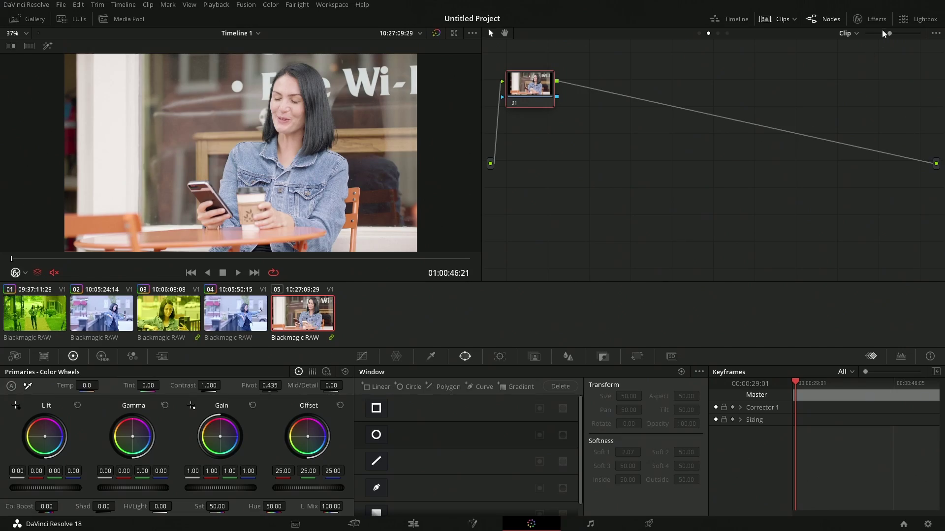
click(232, 320)
click(168, 315)
click(55, 313)
click(106, 316)
click(166, 317)
click(241, 321)
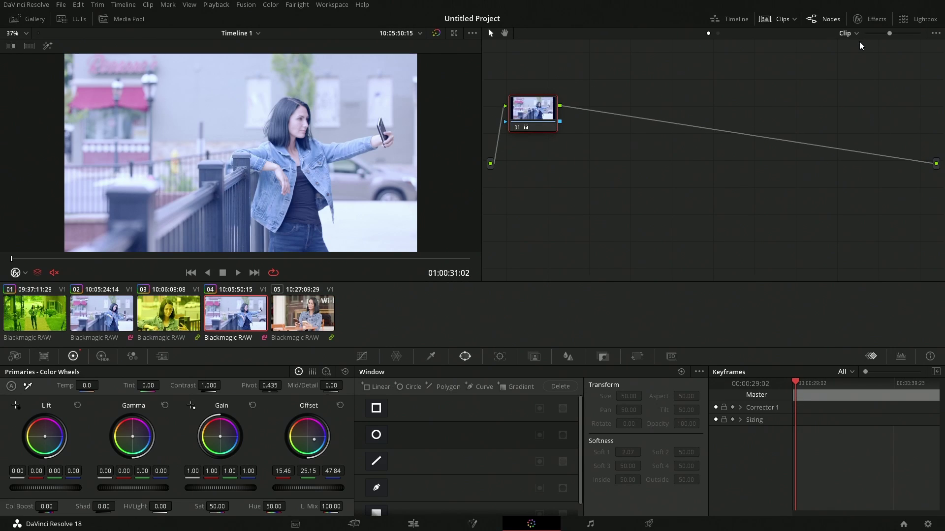
click(311, 321)
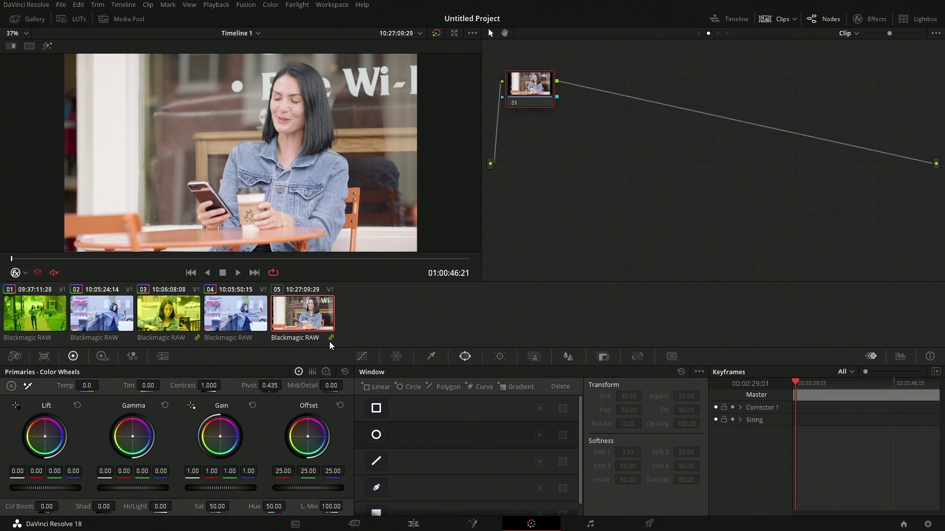
click(857, 33)
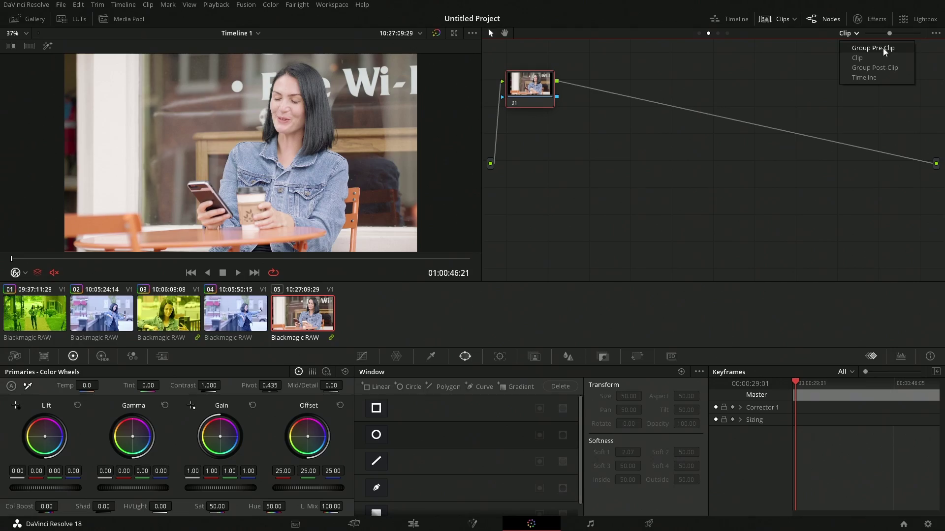
click(228, 327)
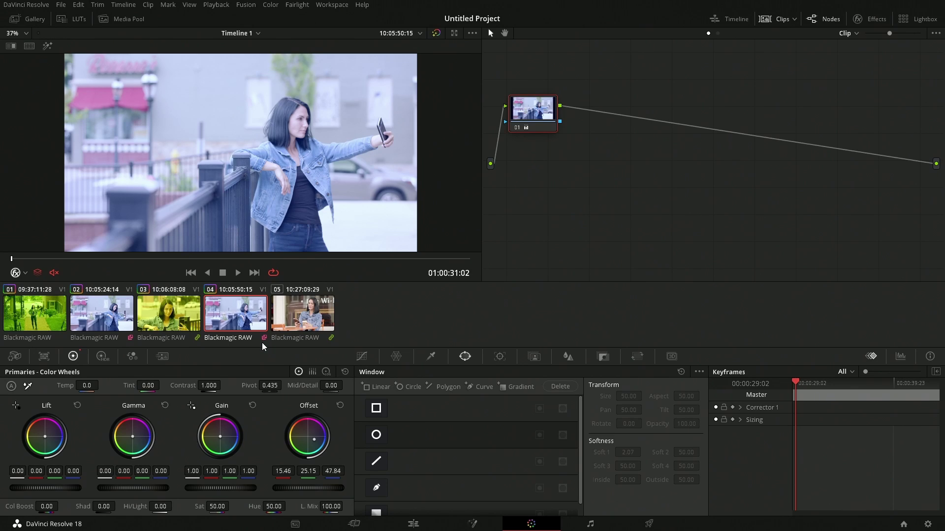
click(855, 33)
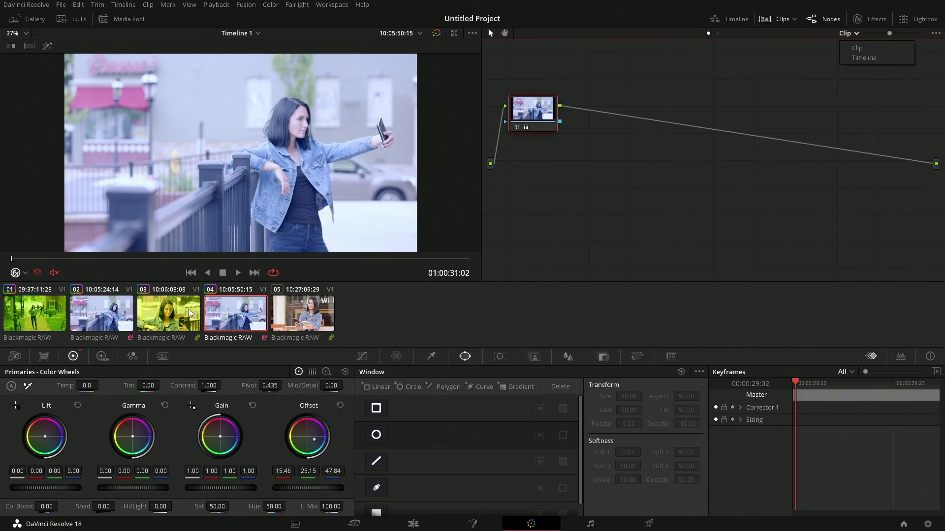
click(134, 329)
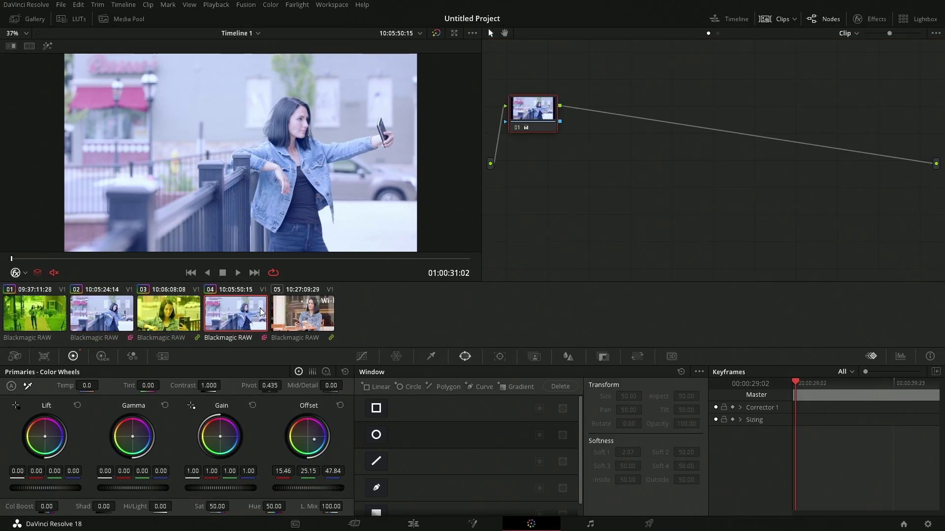
click(92, 314)
click(243, 327)
click(98, 317)
Assign clip 04 to Group 1, then review clips 05, 04 and 02 in the viewer.
right_click(240, 321)
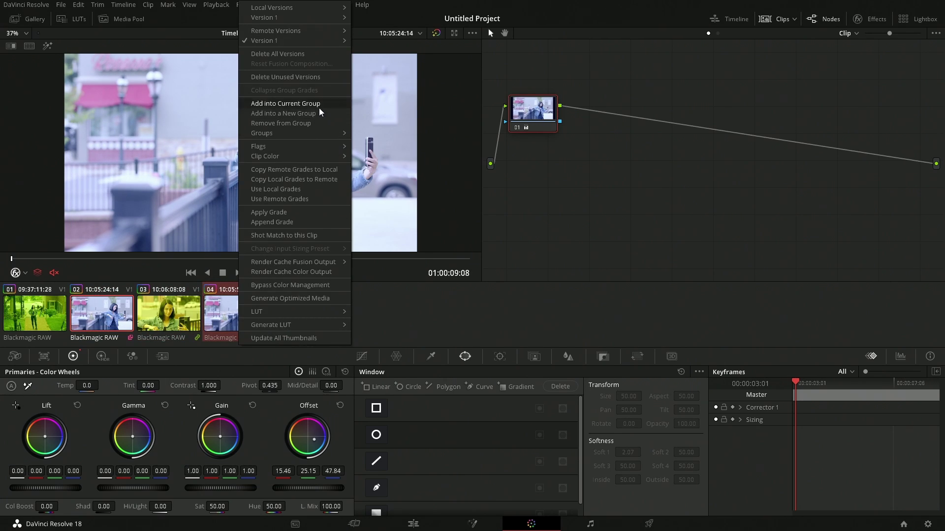
mouse_move(312, 134)
mouse_move(378, 137)
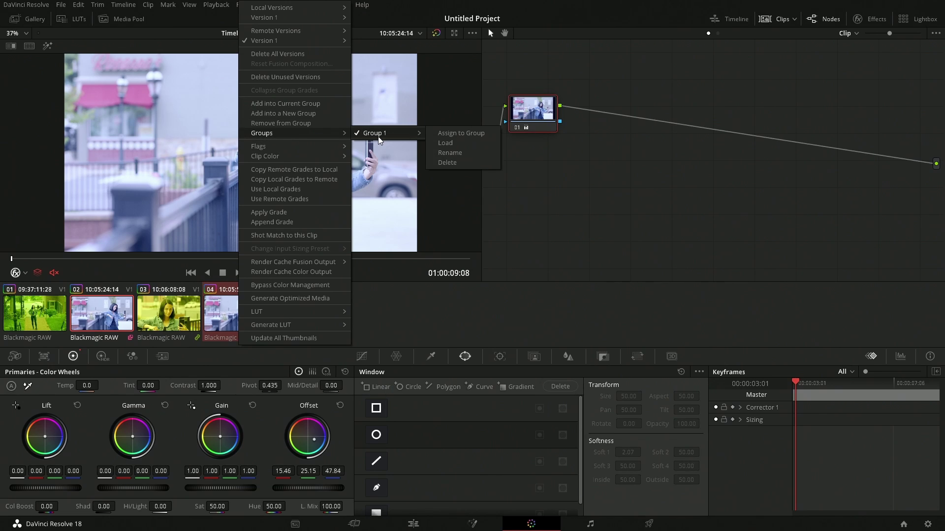
click(447, 135)
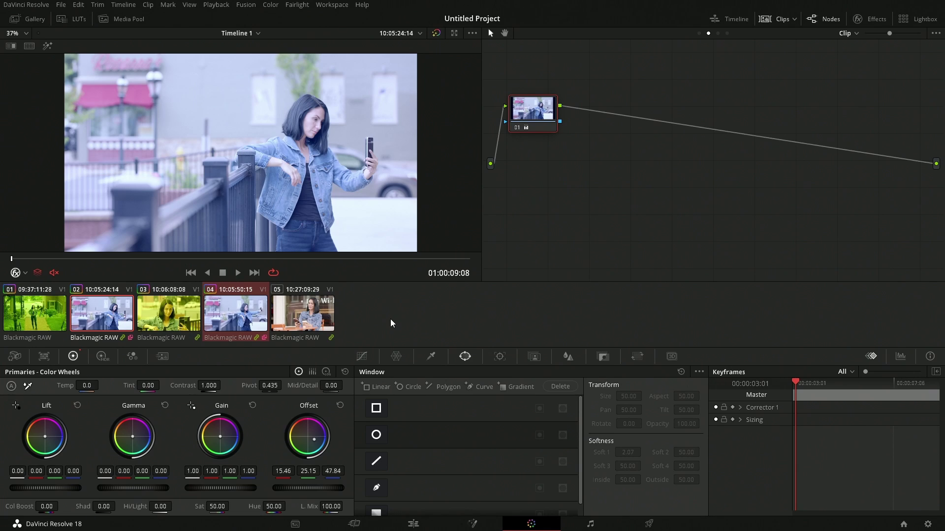
click(98, 315)
click(318, 318)
click(247, 320)
click(107, 322)
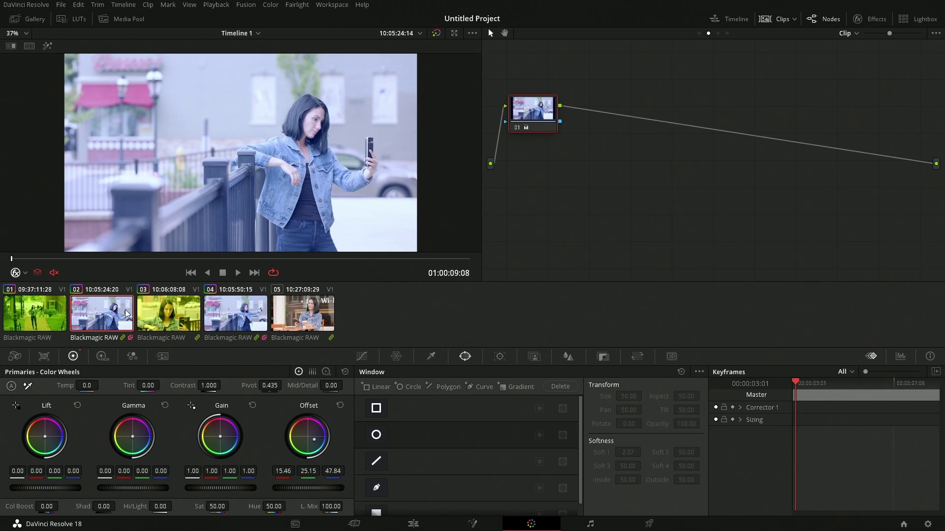
Switch the node editor to Group Post-Clip and apply FilmConvert Nitrate to node 01.
click(854, 33)
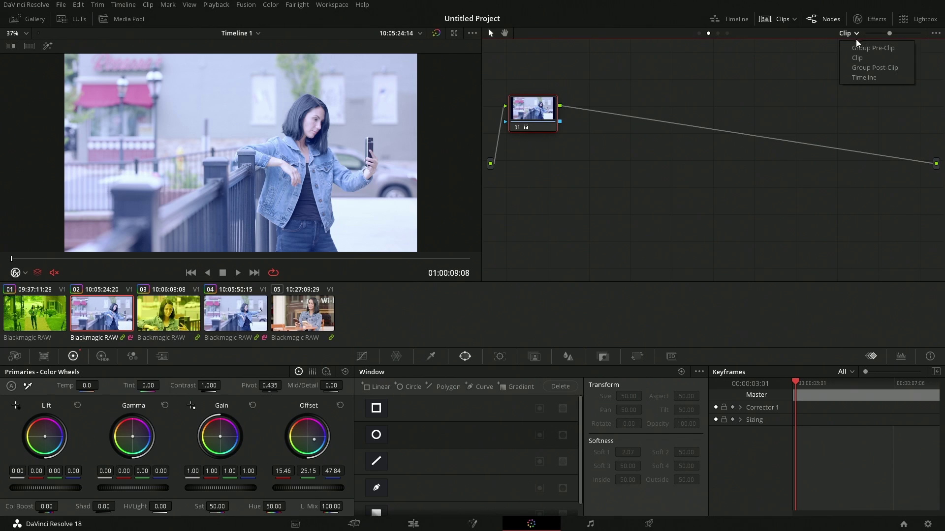
click(878, 68)
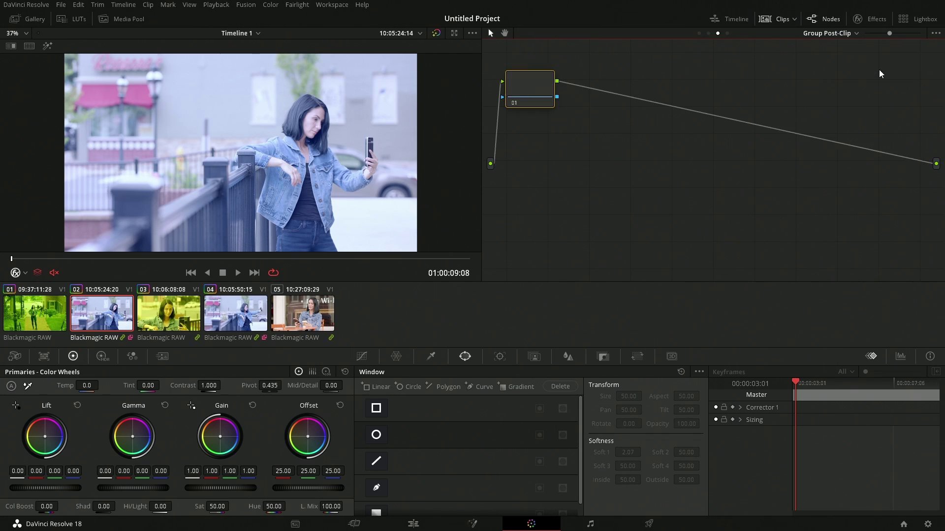
click(872, 19)
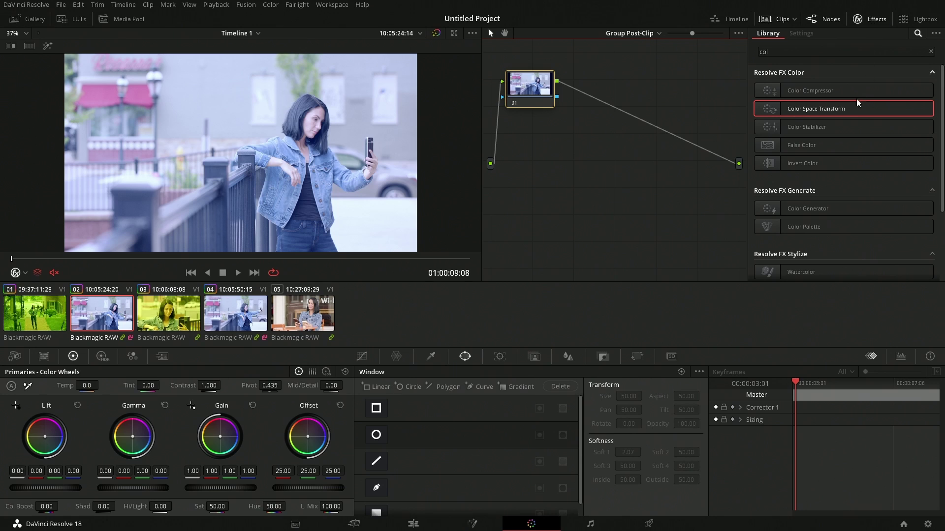
click(807, 53)
click(930, 52)
drag(940, 68, 923, 275)
drag(787, 266, 531, 88)
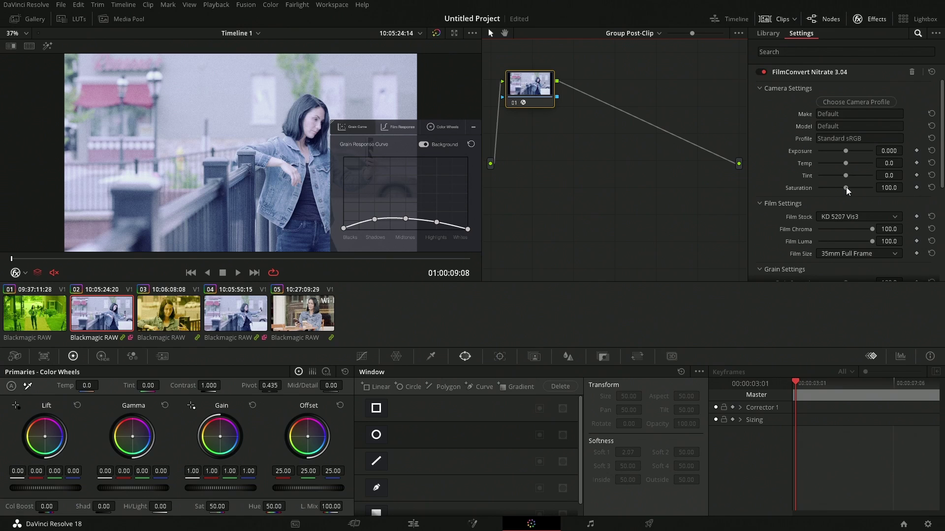
Compare film stocks and settle on KD TMx 100 for a black-and-white look.
click(895, 216)
drag(900, 241, 899, 302)
click(844, 326)
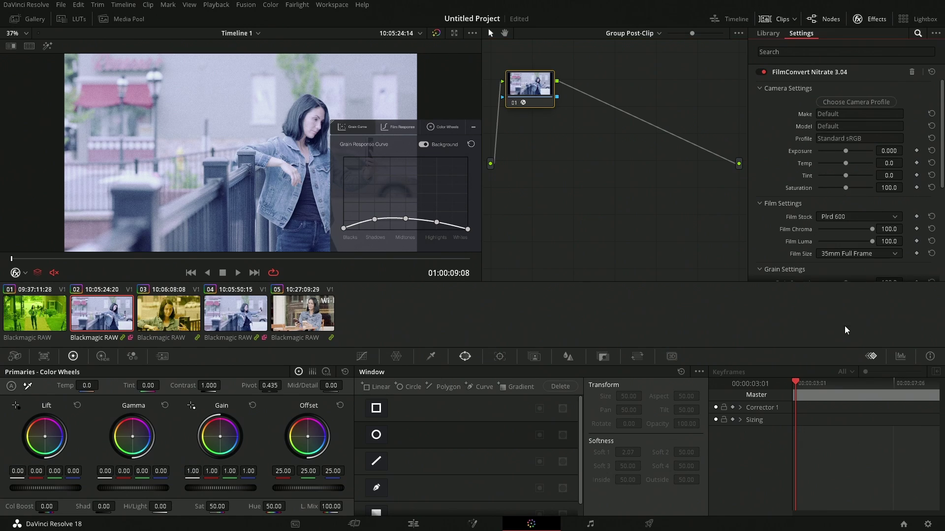
click(879, 218)
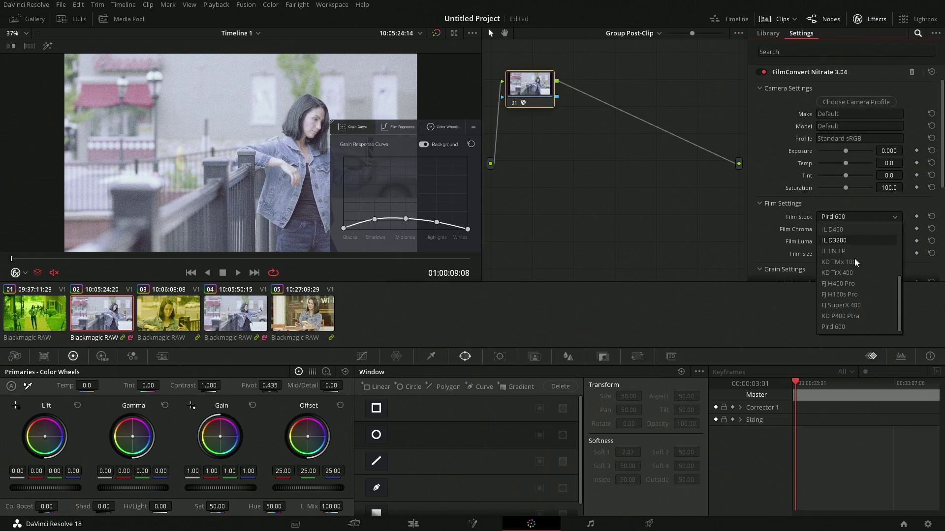
click(839, 316)
click(856, 216)
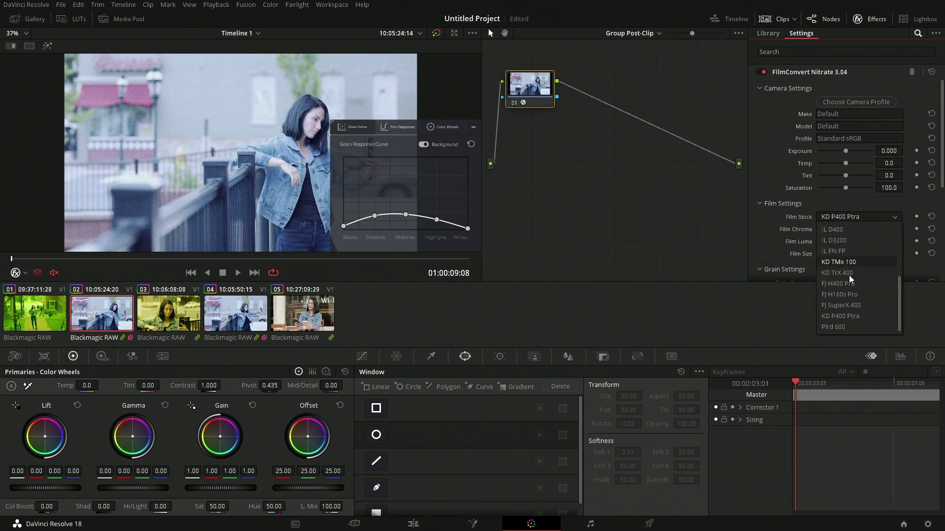
click(845, 301)
click(842, 217)
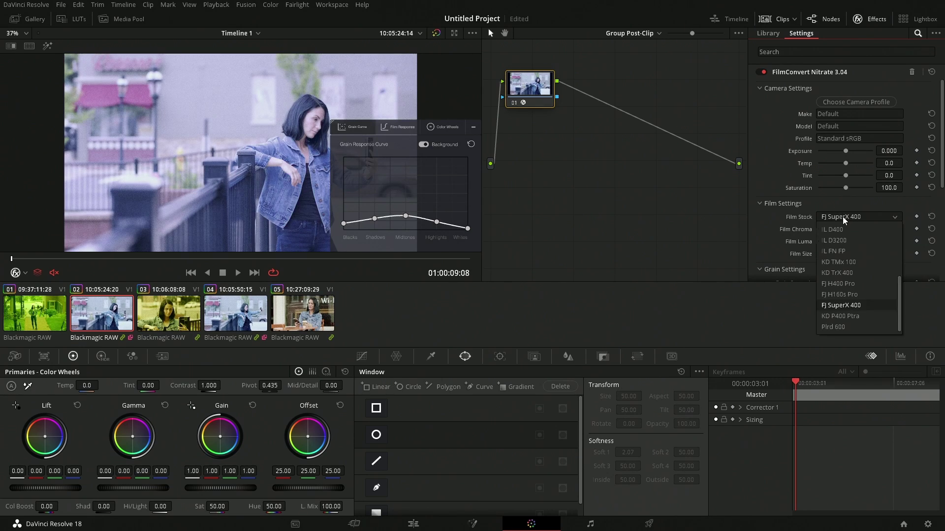
click(846, 264)
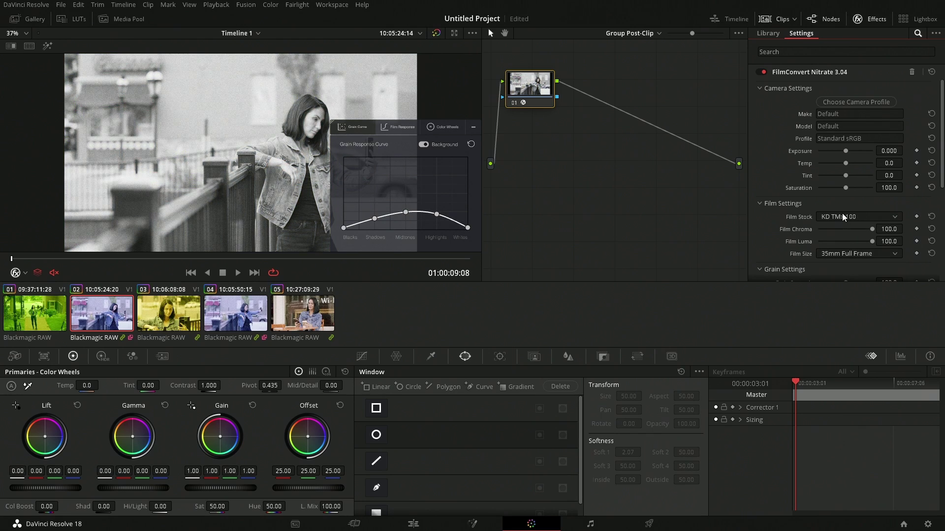
click(474, 127)
click(870, 19)
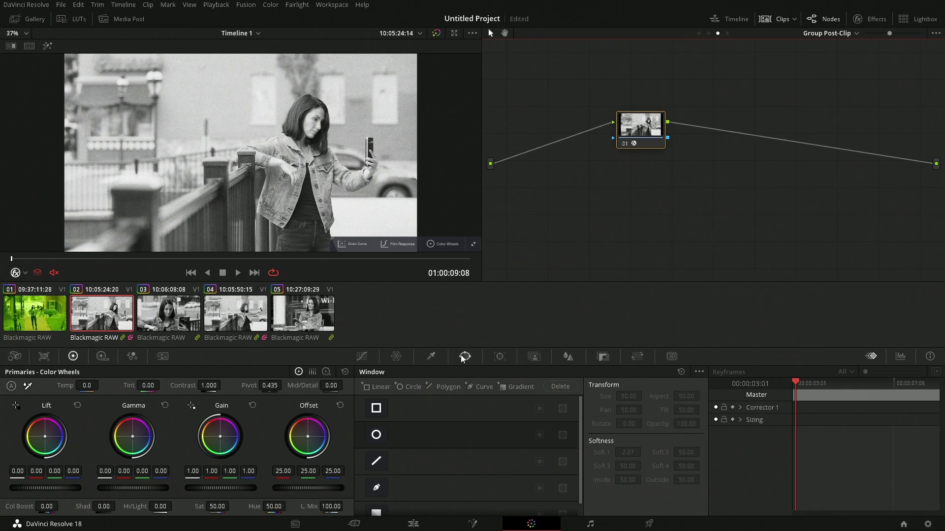
Review the new look across clips, then raise clip 04's clip-level saturation to 100.
click(246, 311)
click(304, 320)
click(252, 324)
click(185, 325)
click(224, 323)
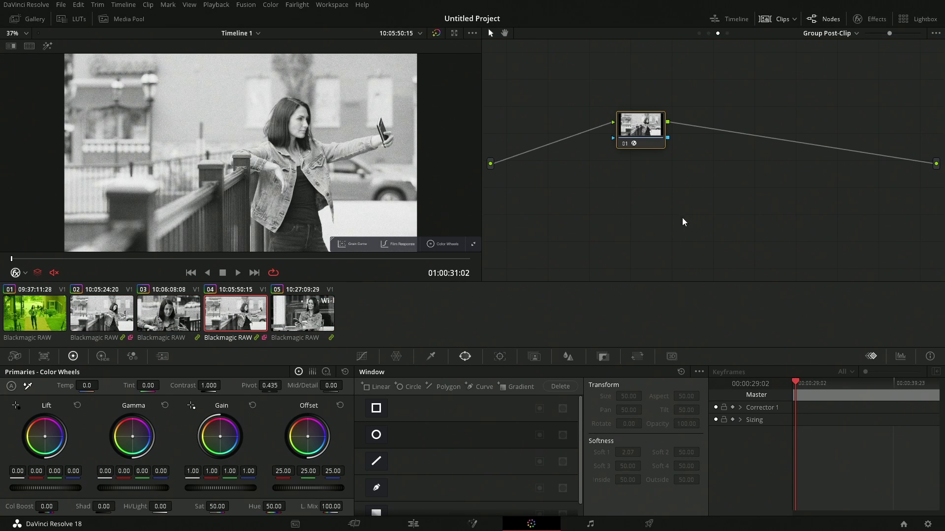
click(825, 33)
click(831, 59)
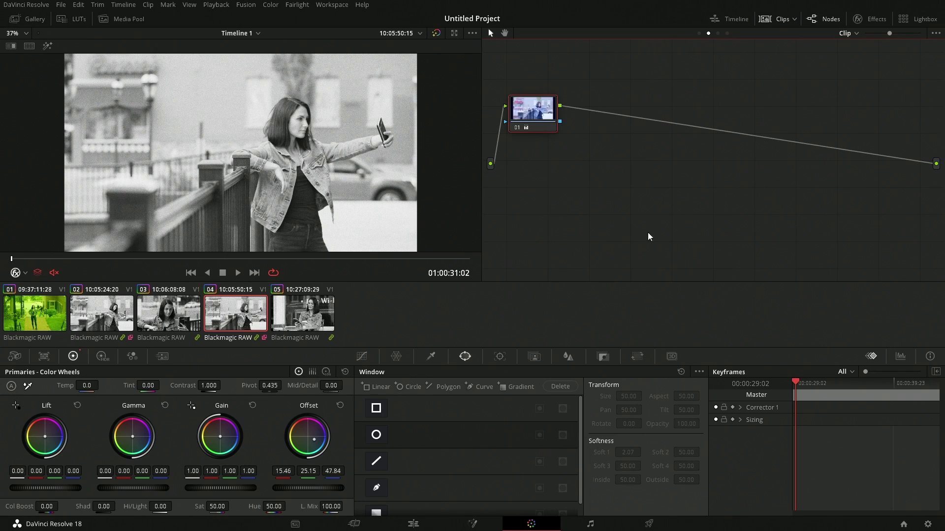
drag(217, 507, 232, 506)
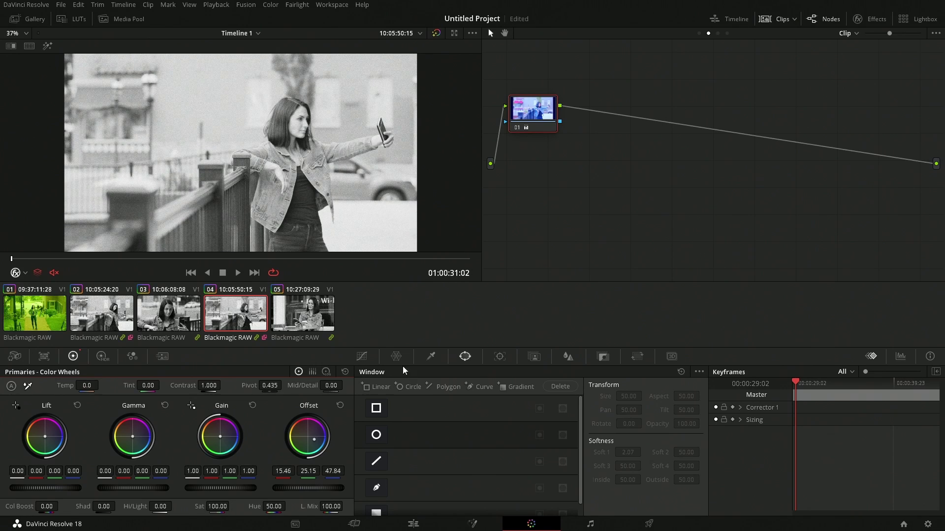
Shape clip 04's luma curve into a steep S-curve for stark contrast.
click(361, 357)
drag(527, 421, 480, 391)
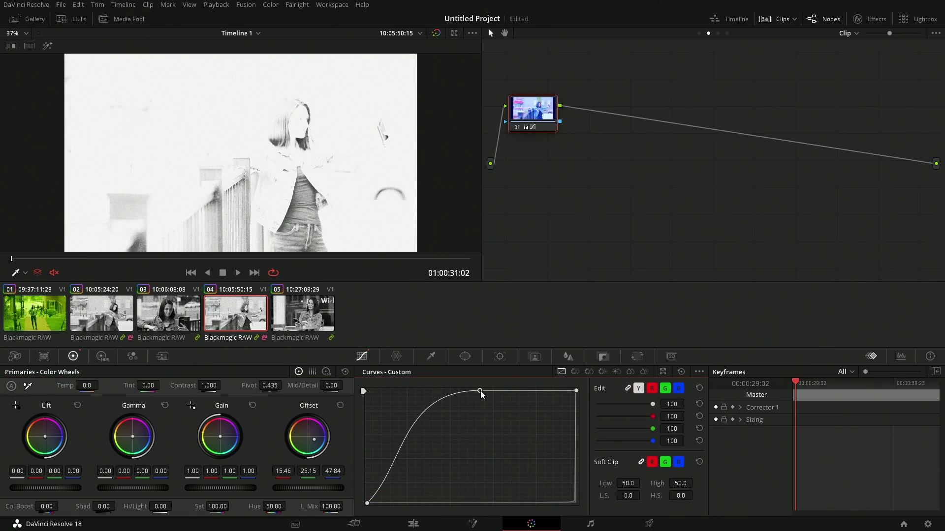
drag(392, 455, 449, 498)
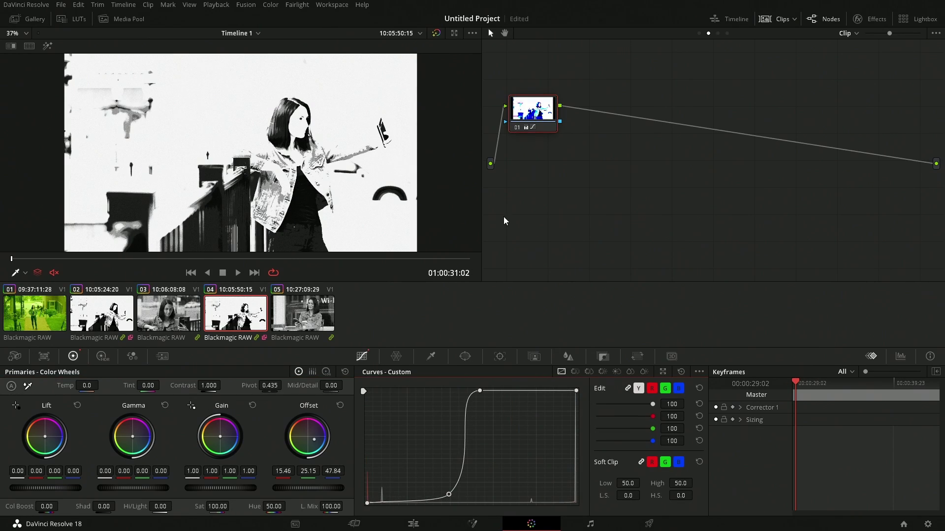
click(123, 339)
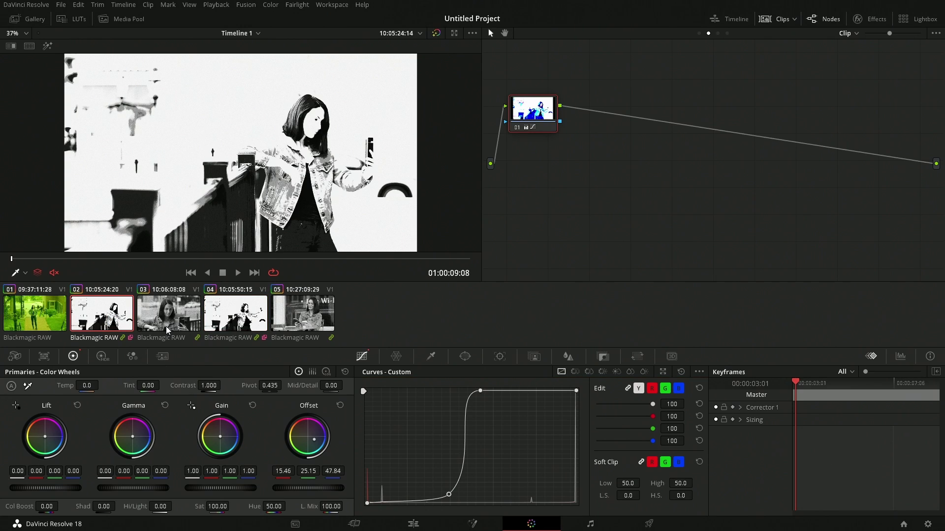